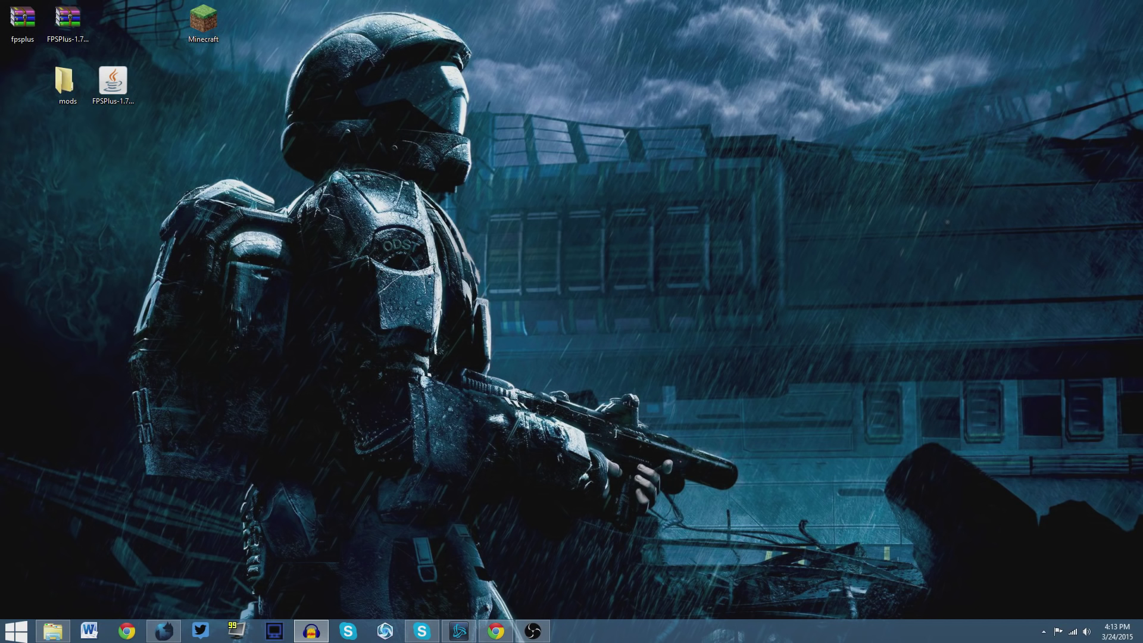
- Bring the FPSPlus forum thread up in Waterfox, then minimize it to reveal the desktop
click(163, 631)
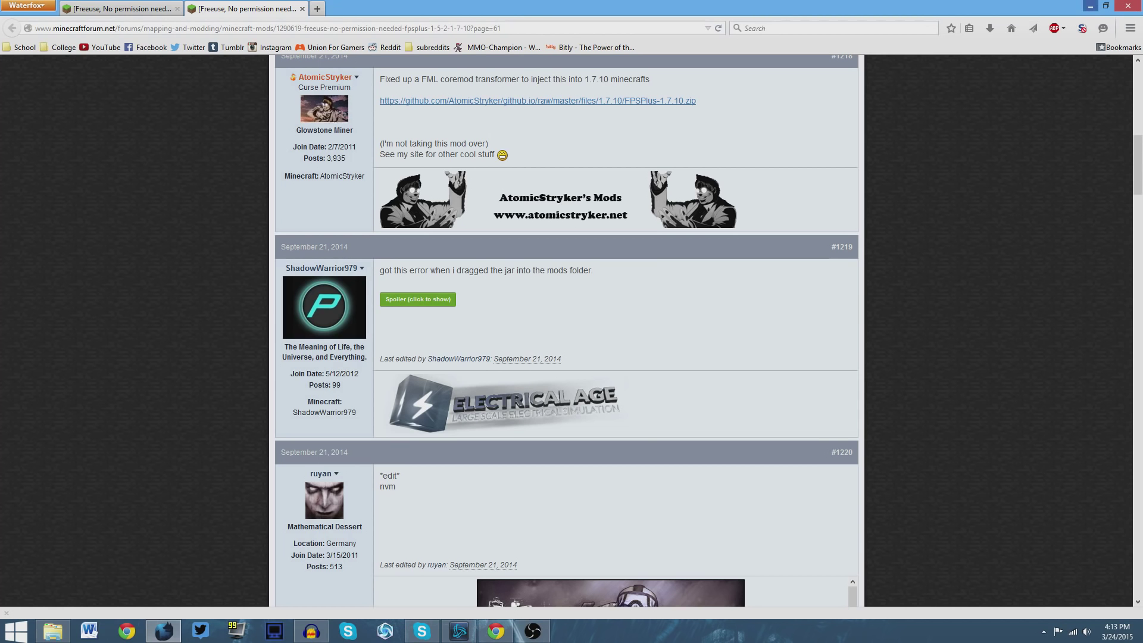
click(1089, 6)
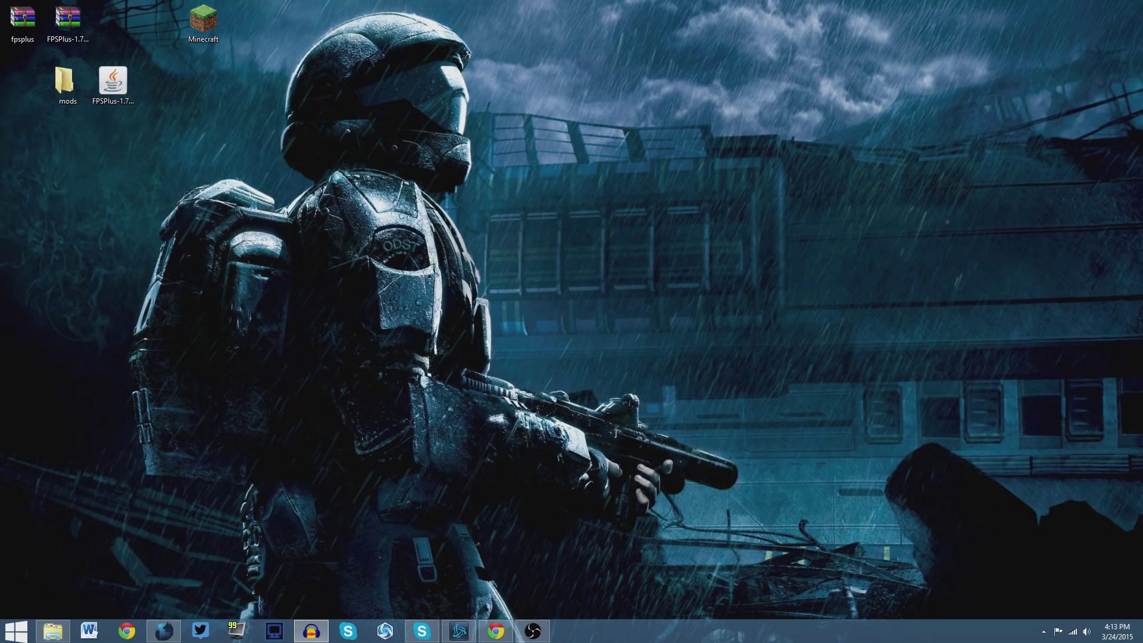
- Restore the .minecraft folder window, then switch back to the FPSPlus forum thread
click(53, 631)
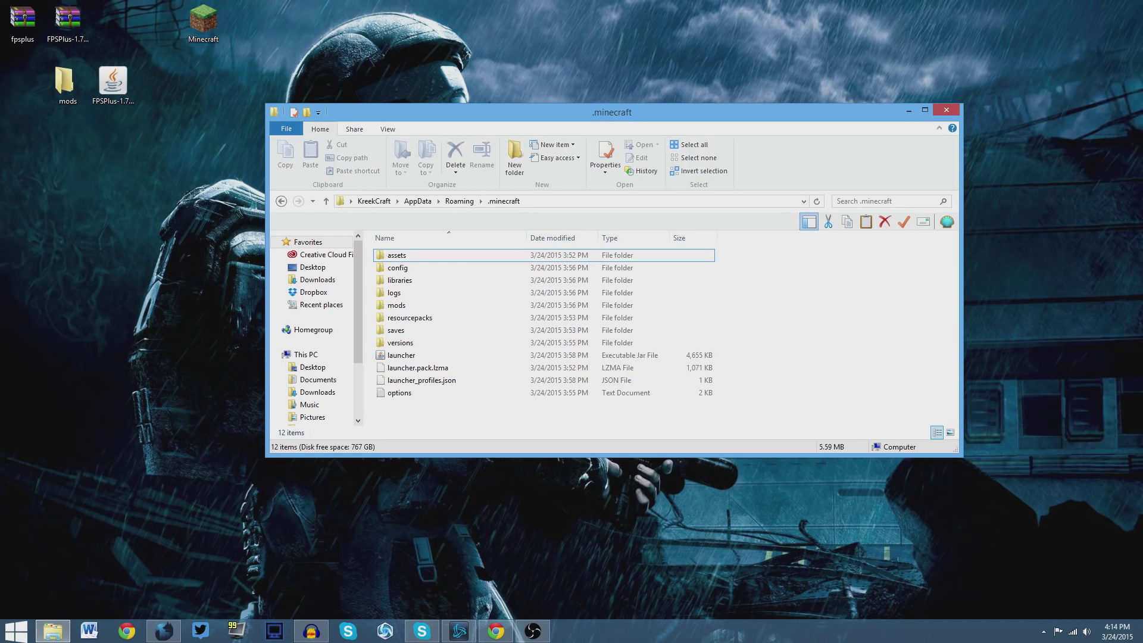
click(164, 631)
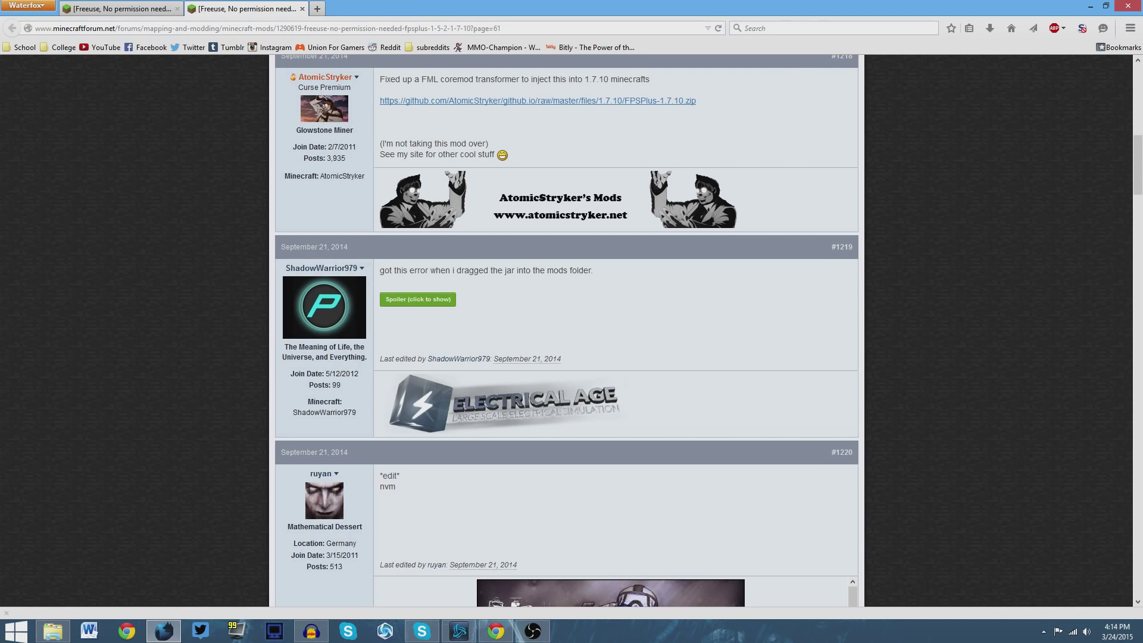
- Save FPSPlus-1.7.10.zip from the 1.7.10 link in post #1218 on page 61
key(ctrl+Tab)
scroll(572, 331, up, 3)
scroll(571, 330, down, 3)
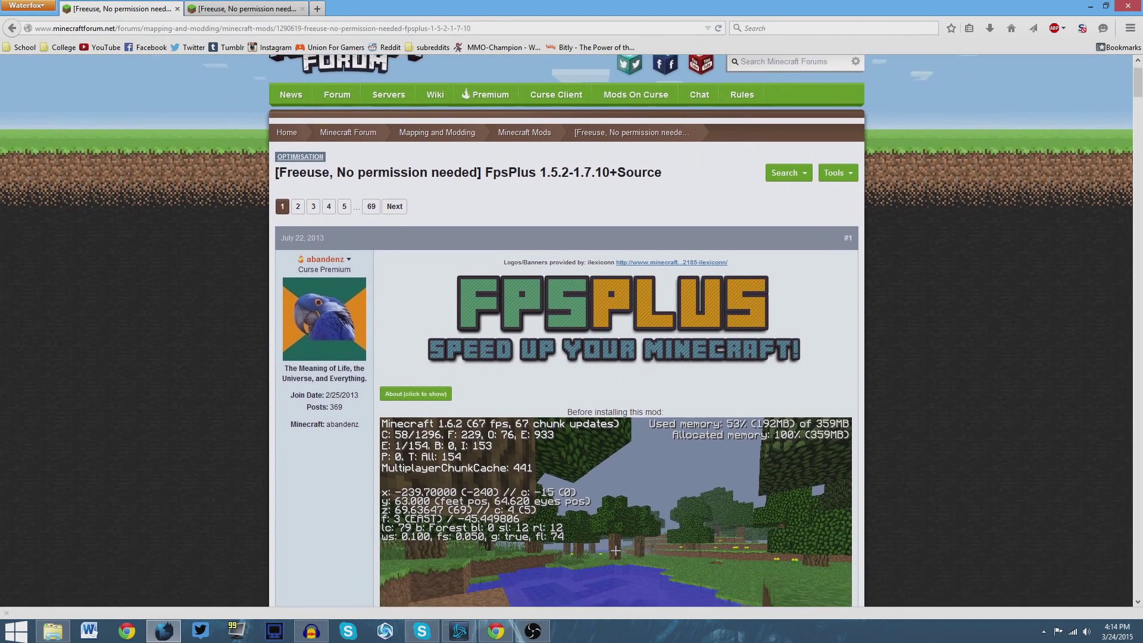
scroll(571, 330, down, 5)
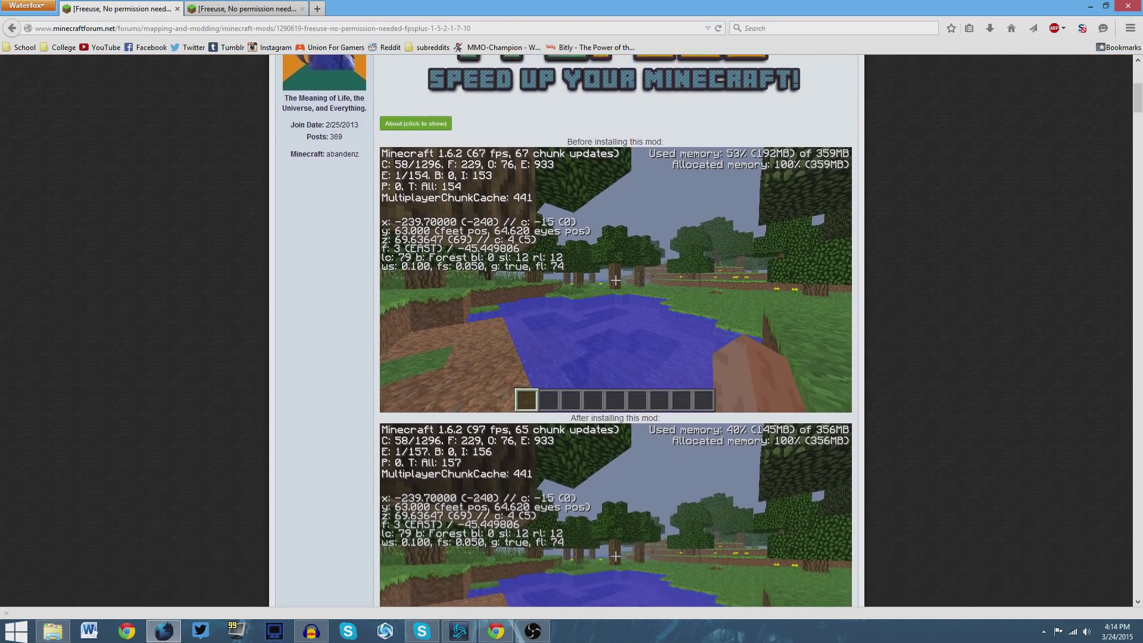
key(ctrl+Tab)
scroll(571, 331, up, 10)
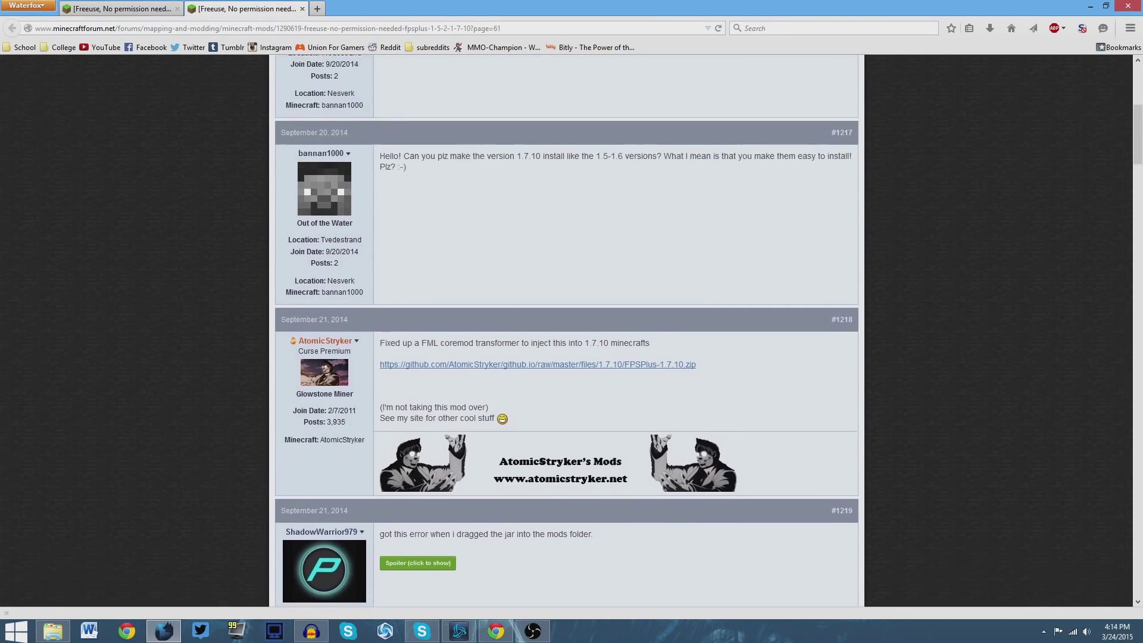
scroll(571, 330, up, 1)
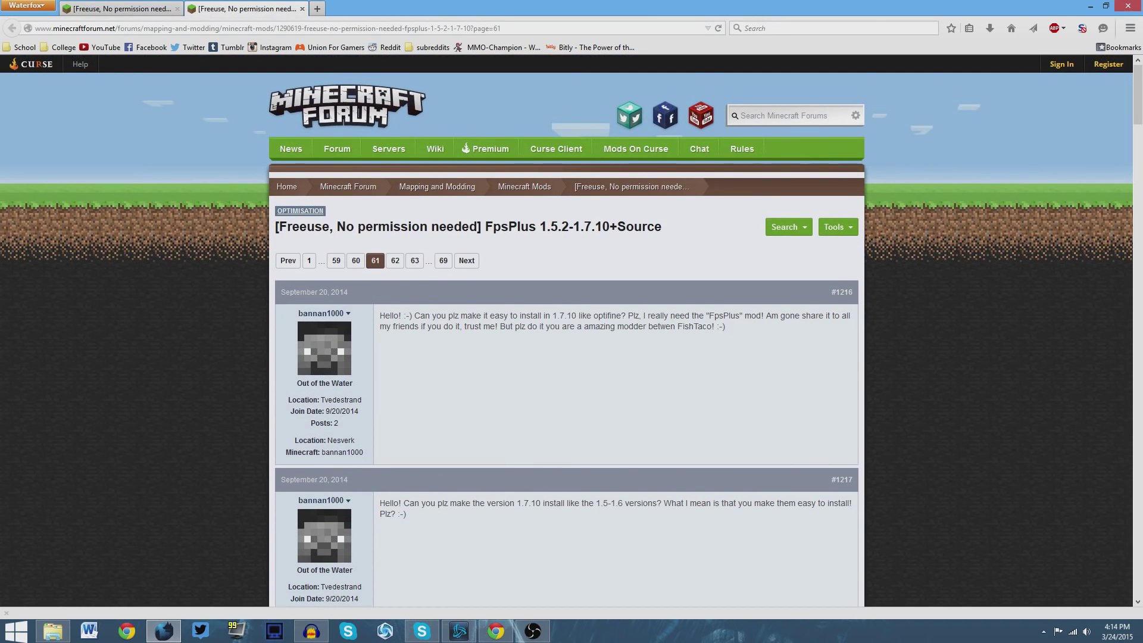
scroll(571, 331, down, 12)
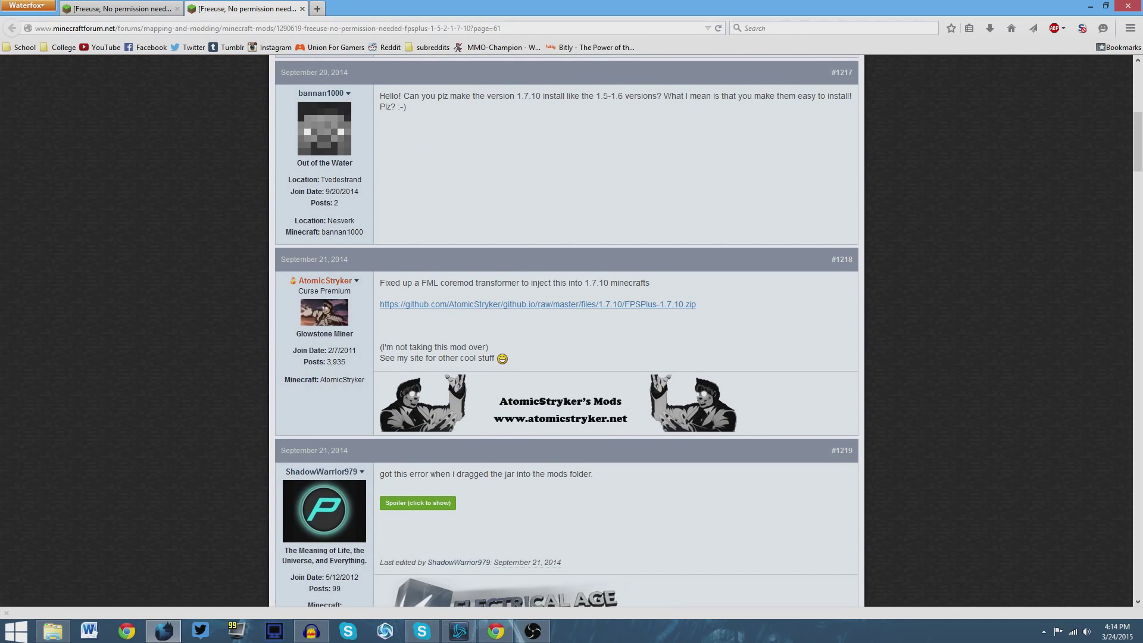
click(537, 304)
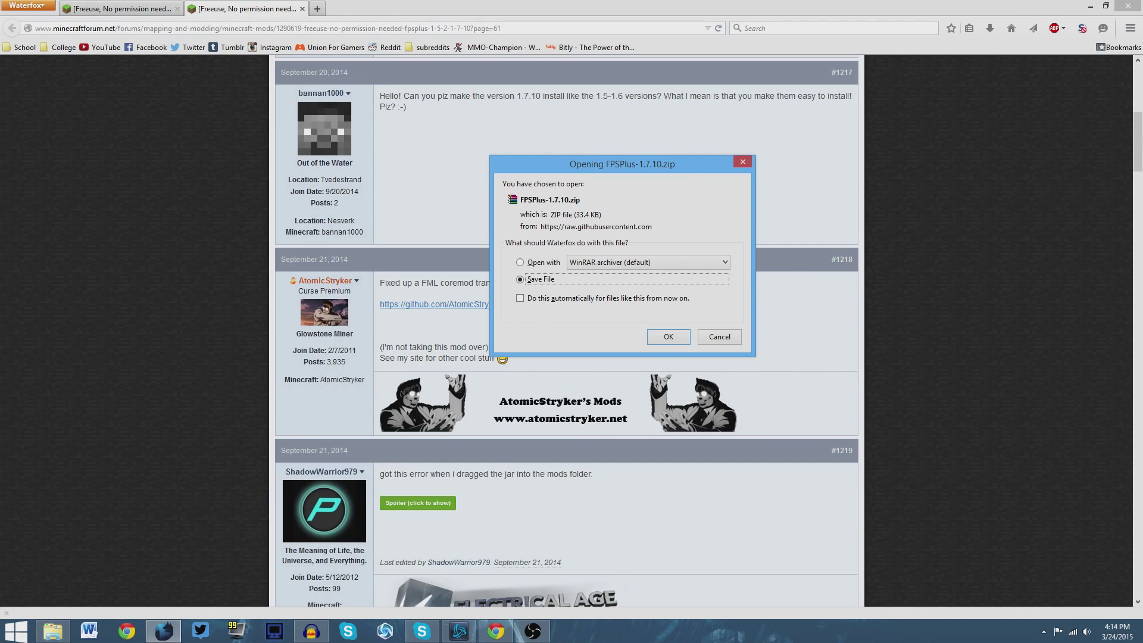
key(Return)
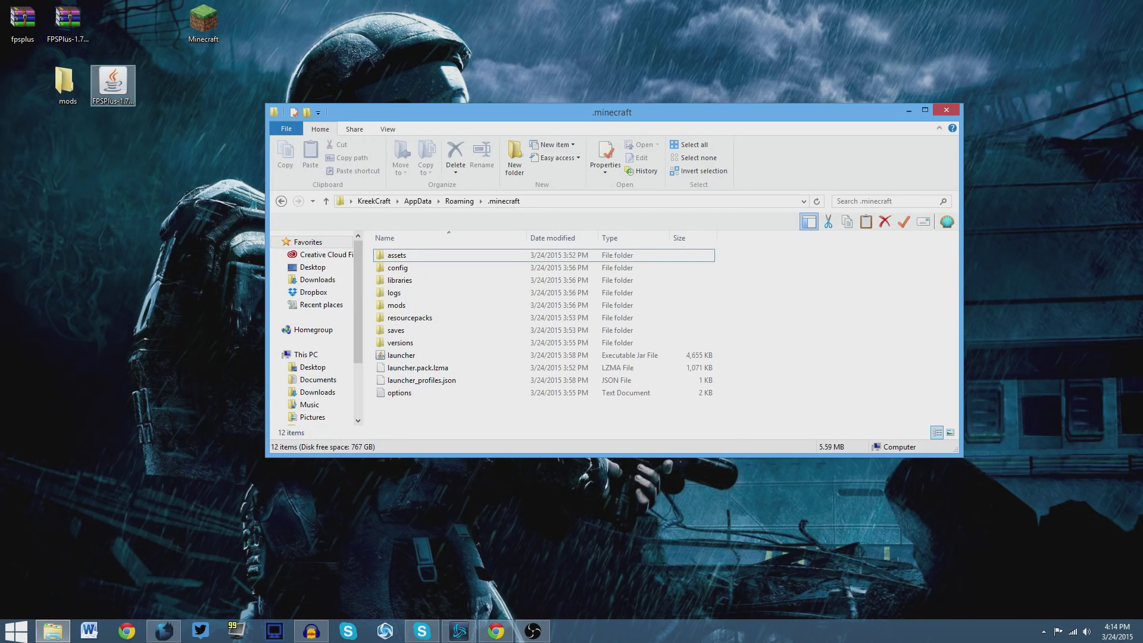
mouse_move(67, 21)
mouse_down()
mouse_move(273, 30)
mouse_move(68, 24)
mouse_up()
double_click(23, 21)
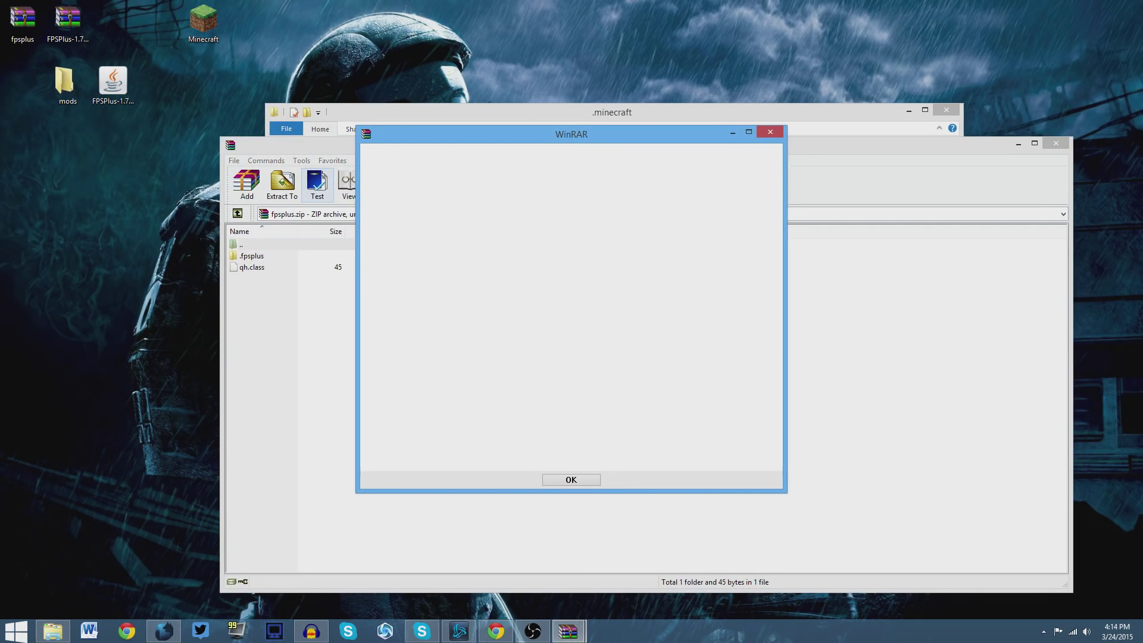
key(Return)
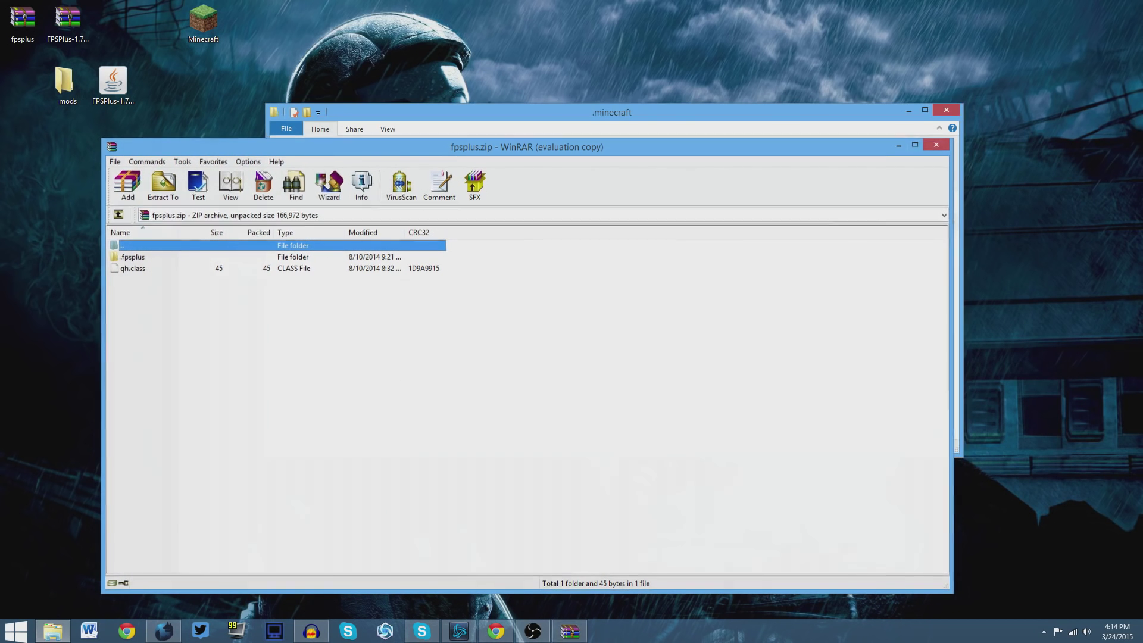
click(936, 144)
click(22, 22)
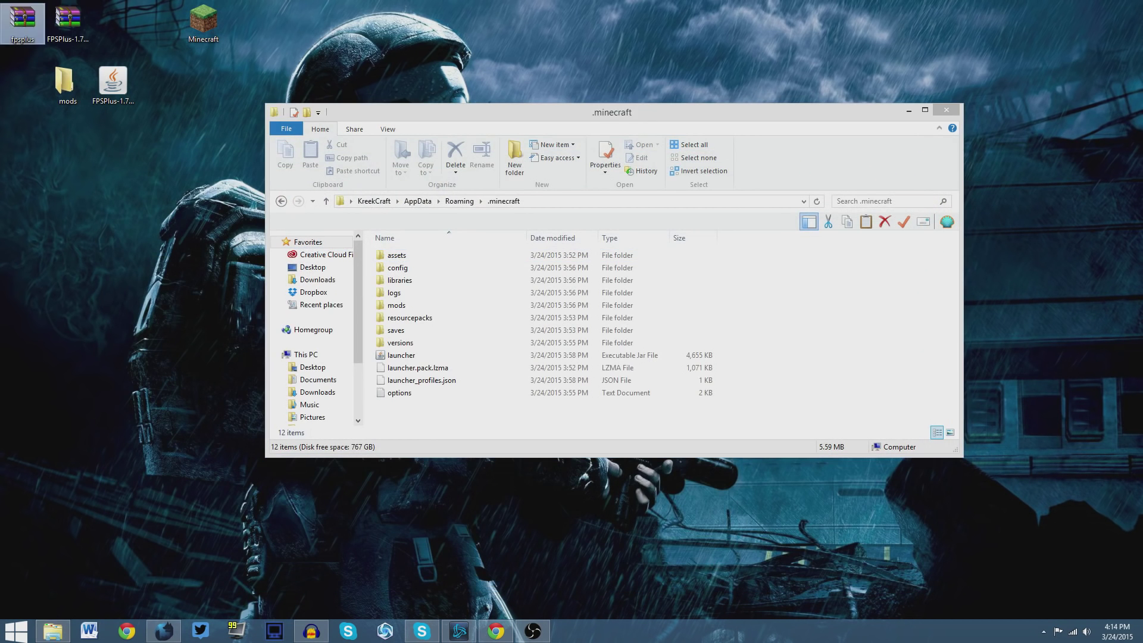
double_click(67, 27)
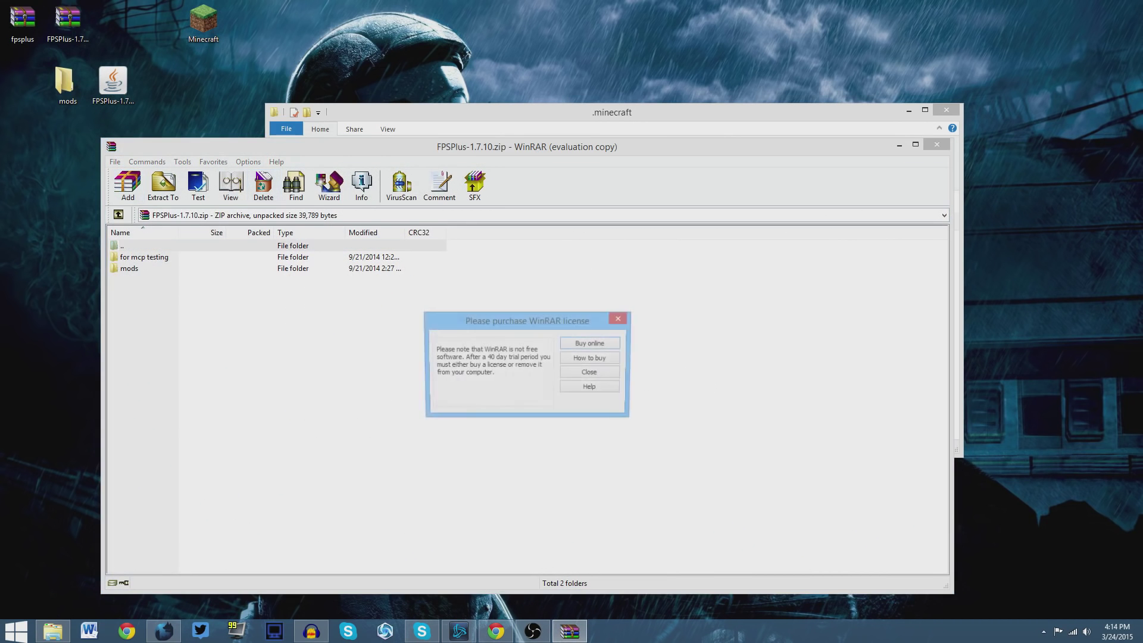
click(620, 318)
click(937, 144)
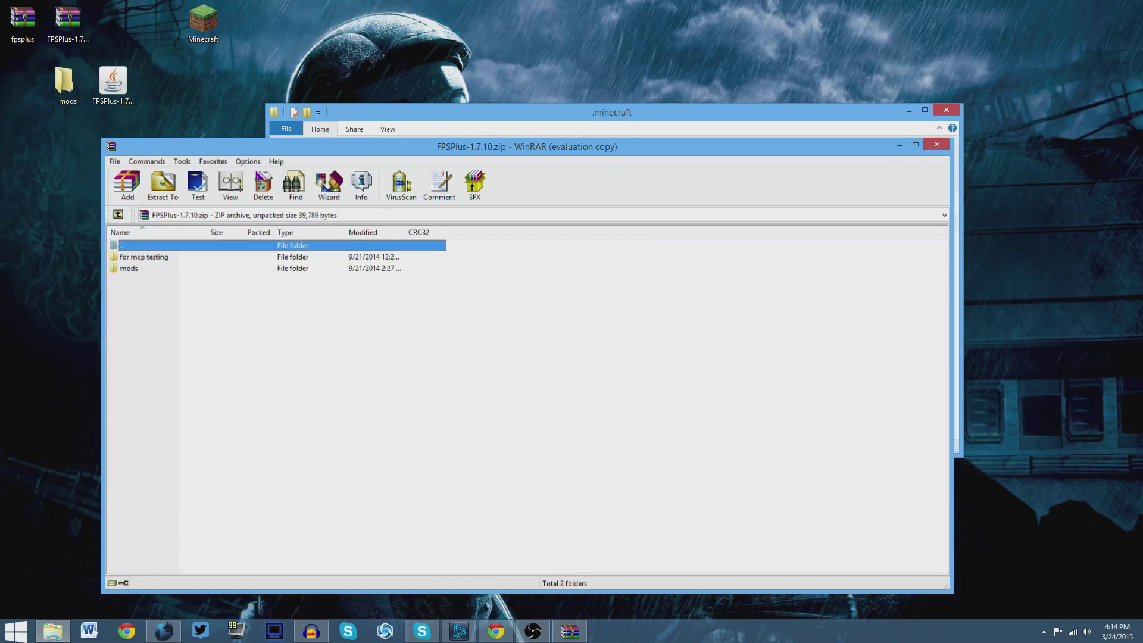
double_click(65, 80)
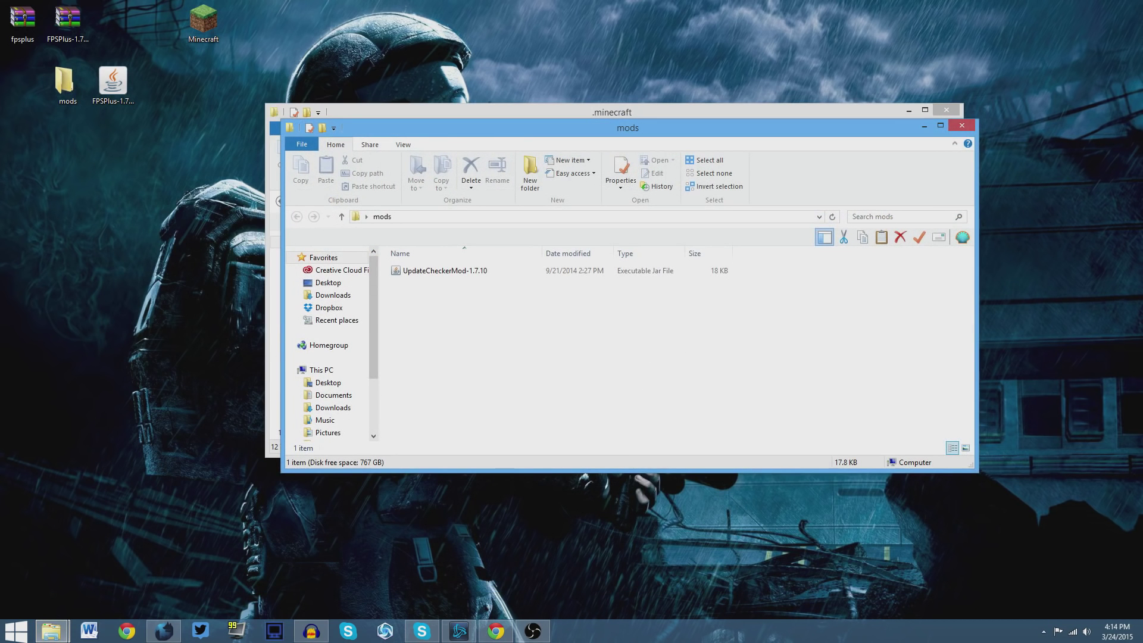
click(961, 125)
- Move the FPSPlus-1.7.10 jar from the desktop into .minecraft\mods and start the Minecraft Launcher
click(113, 84)
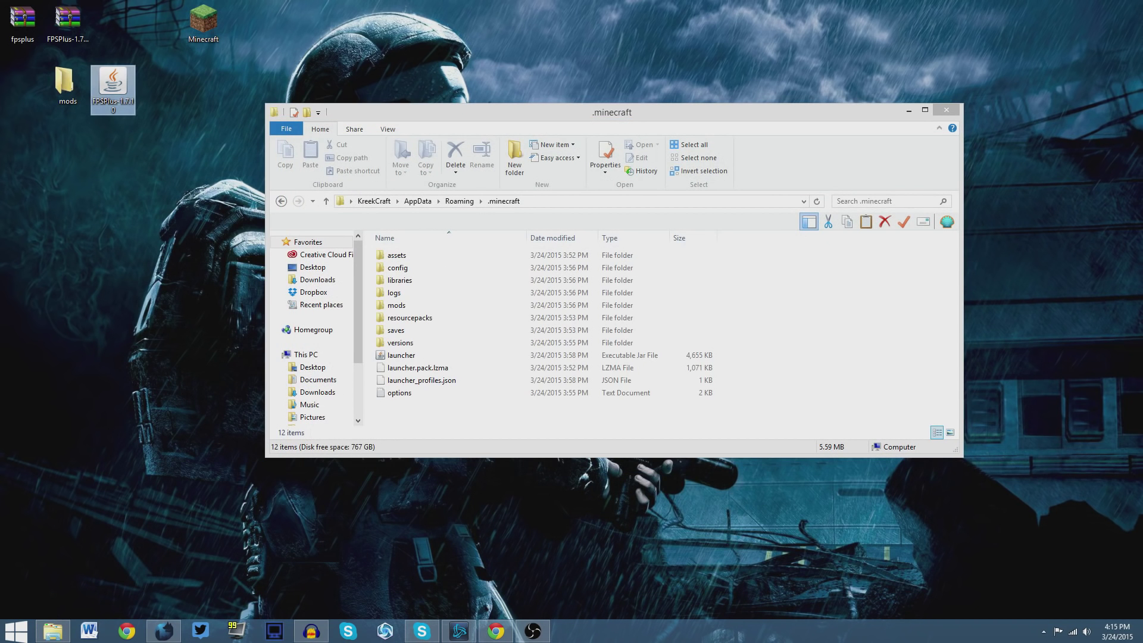
mouse_move(112, 83)
mouse_down()
mouse_move(122, 90)
mouse_move(113, 109)
mouse_up()
drag(476, 112, 559, 91)
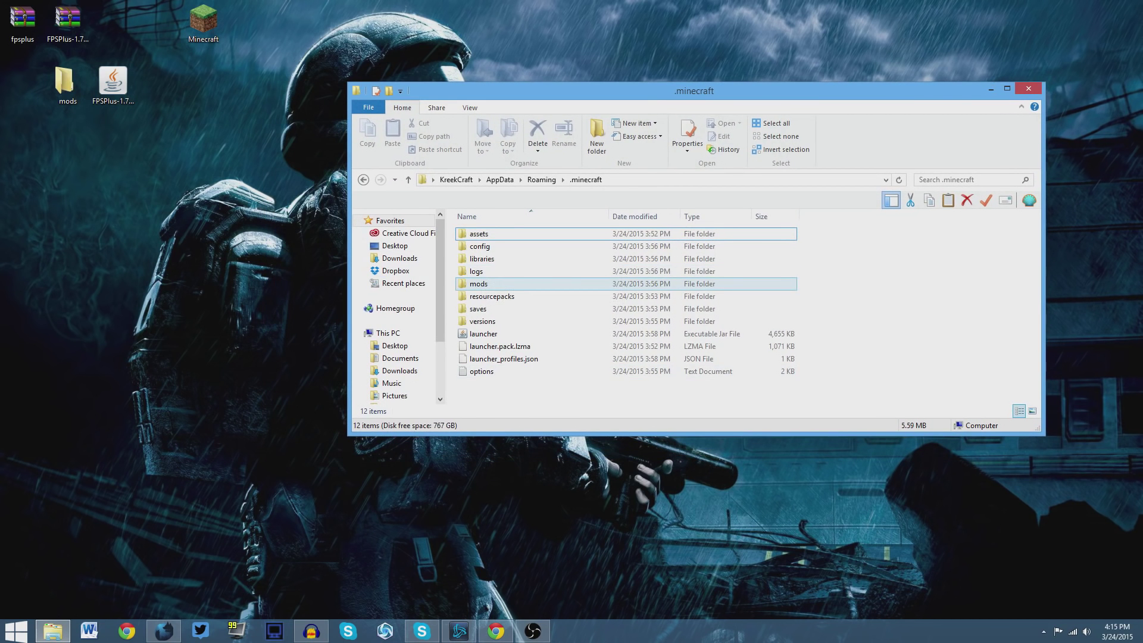
double_click(479, 283)
drag(112, 83, 556, 295)
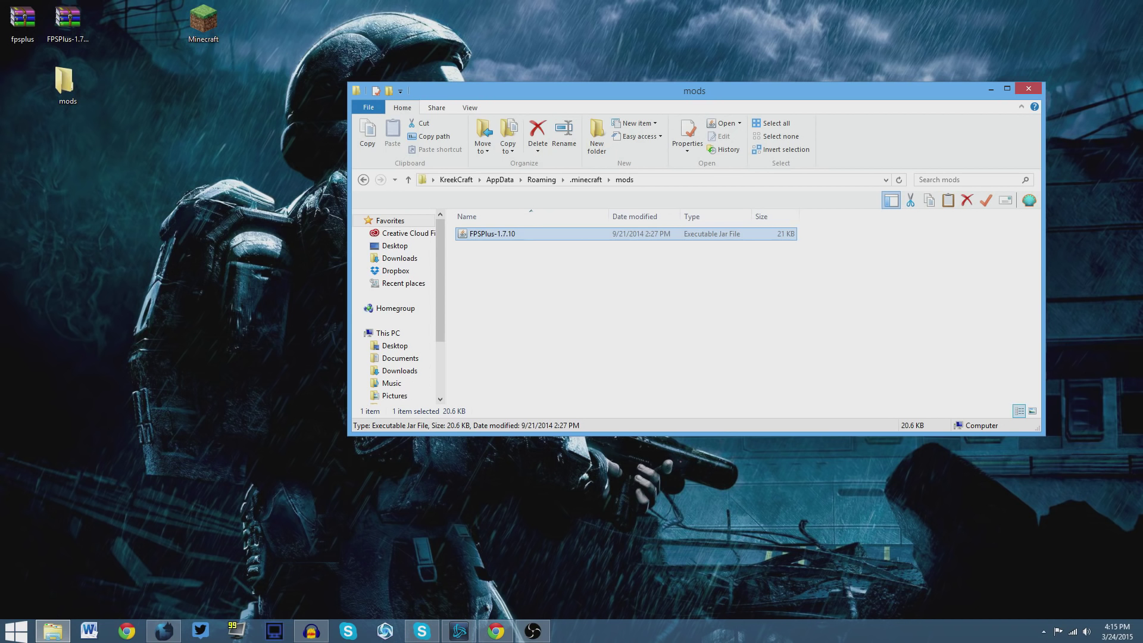
double_click(203, 23)
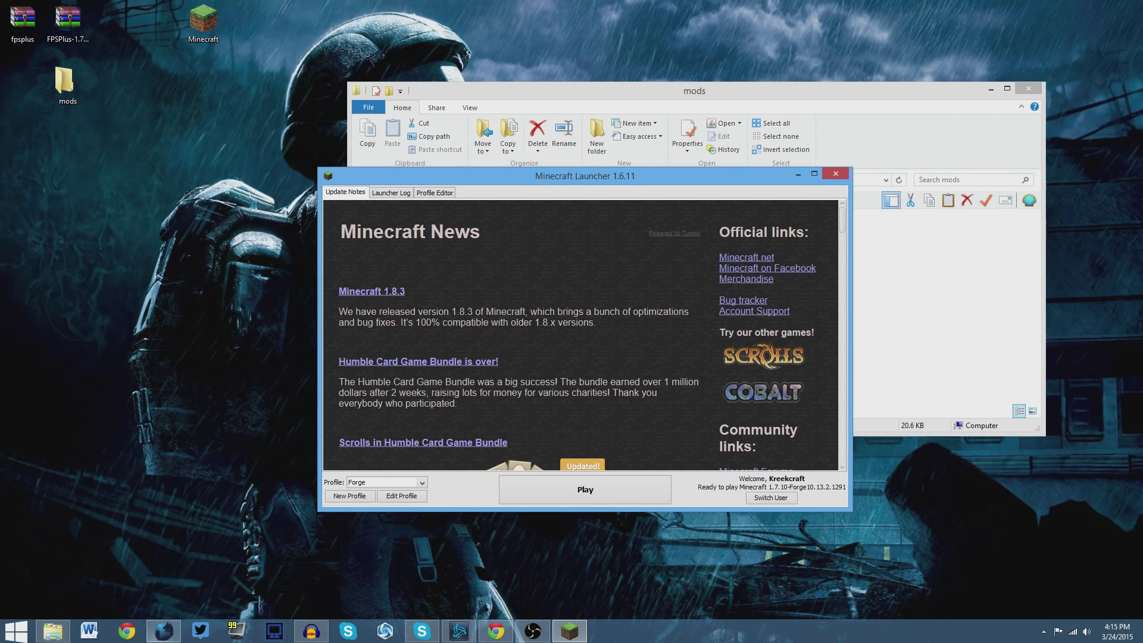
- Expand the 'HOW TO INSTALL' section of the FPSPlus forum post
click(164, 631)
scroll(565, 327, up, 10)
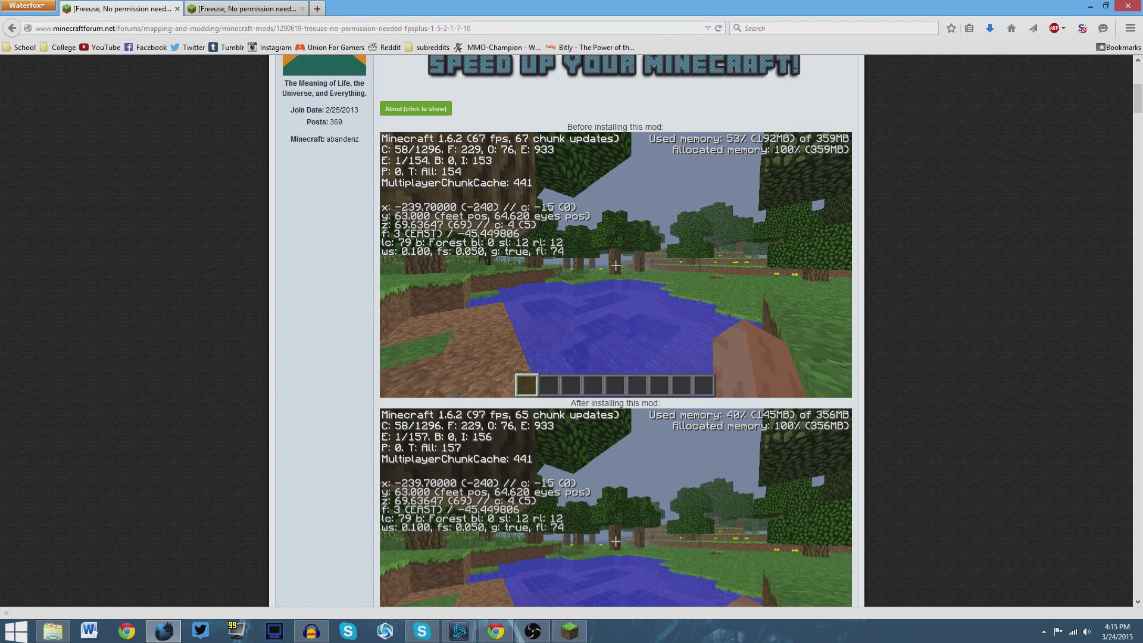
scroll(615, 330, down, 10)
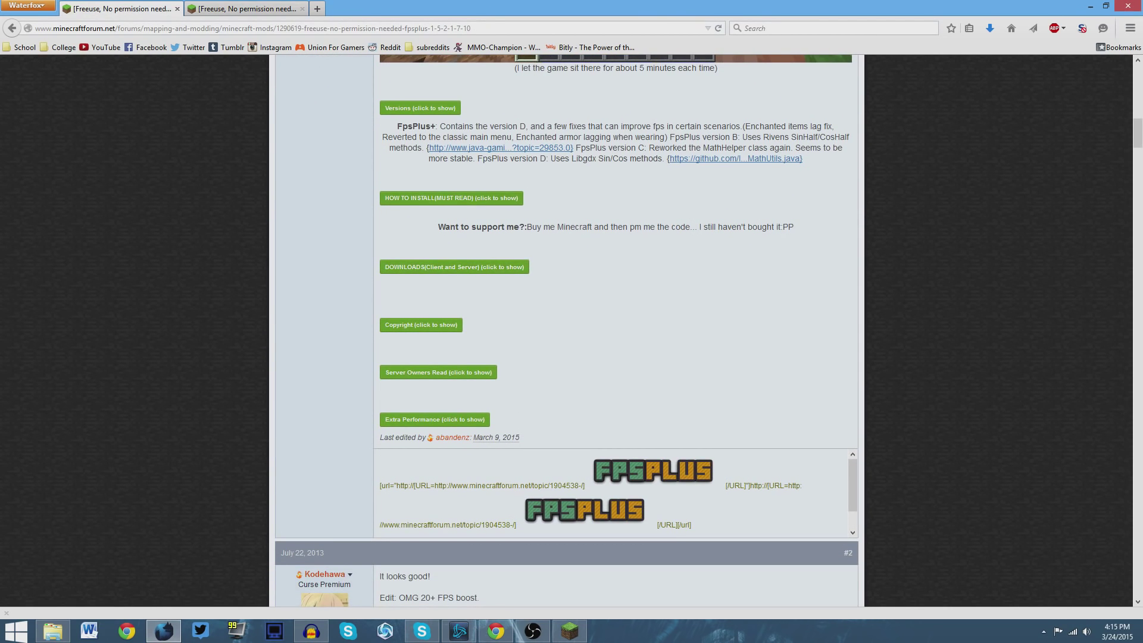
click(451, 198)
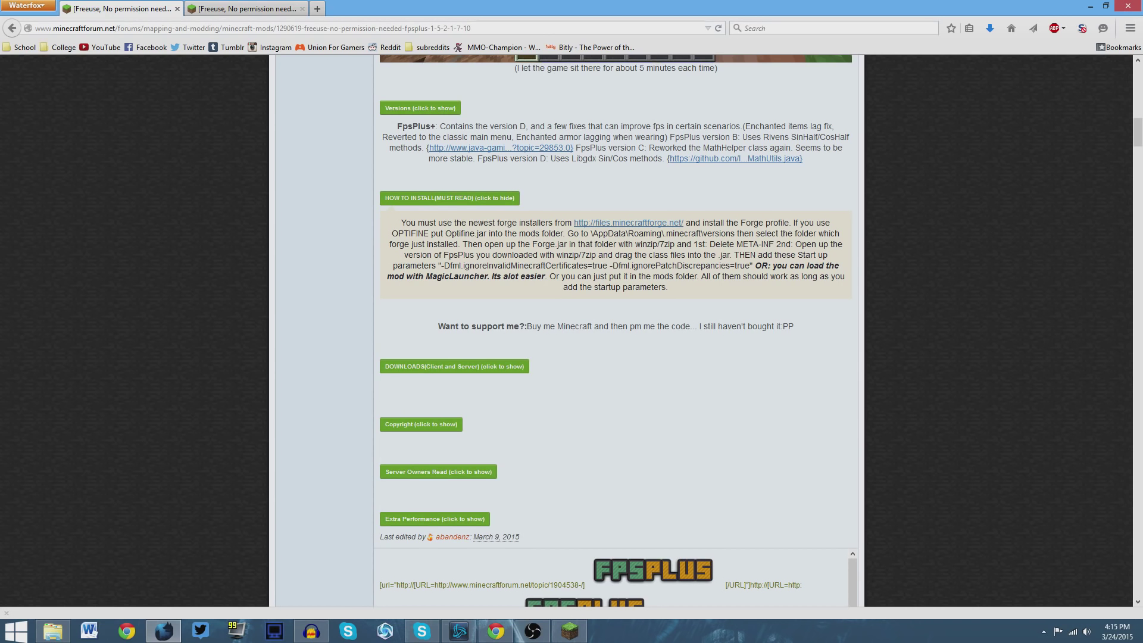
- Copy the two -Dfml startup parameters and return to the Minecraft Launcher
mouse_move(438, 265)
mouse_down()
mouse_move(453, 254)
mouse_move(504, 265)
mouse_move(488, 266)
mouse_move(745, 265)
mouse_up()
click(505, 266)
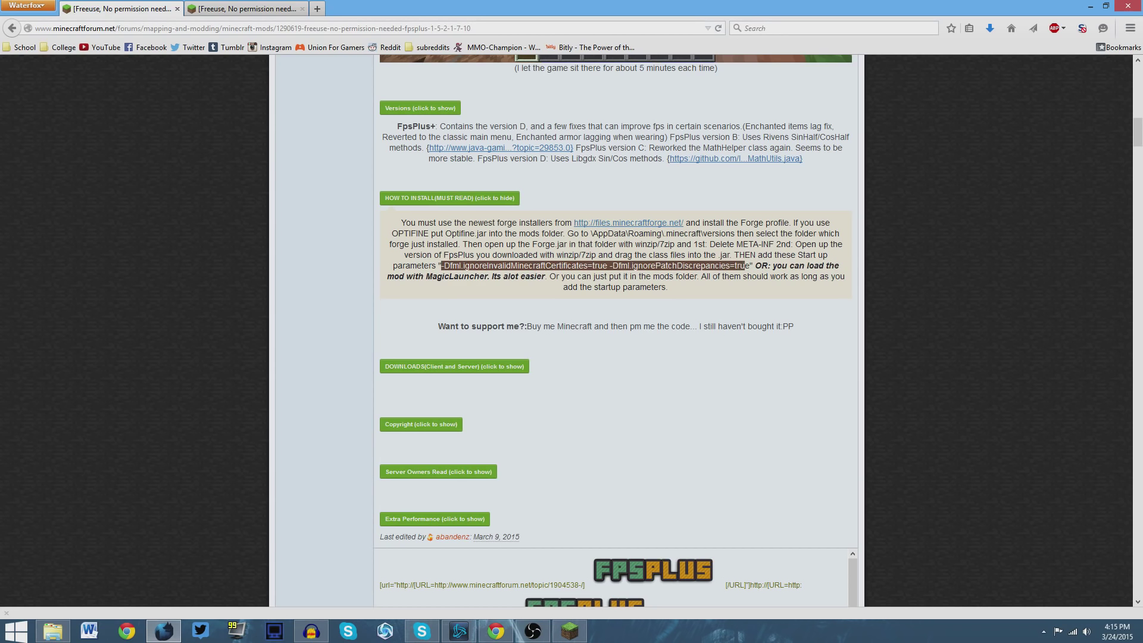
click(744, 266)
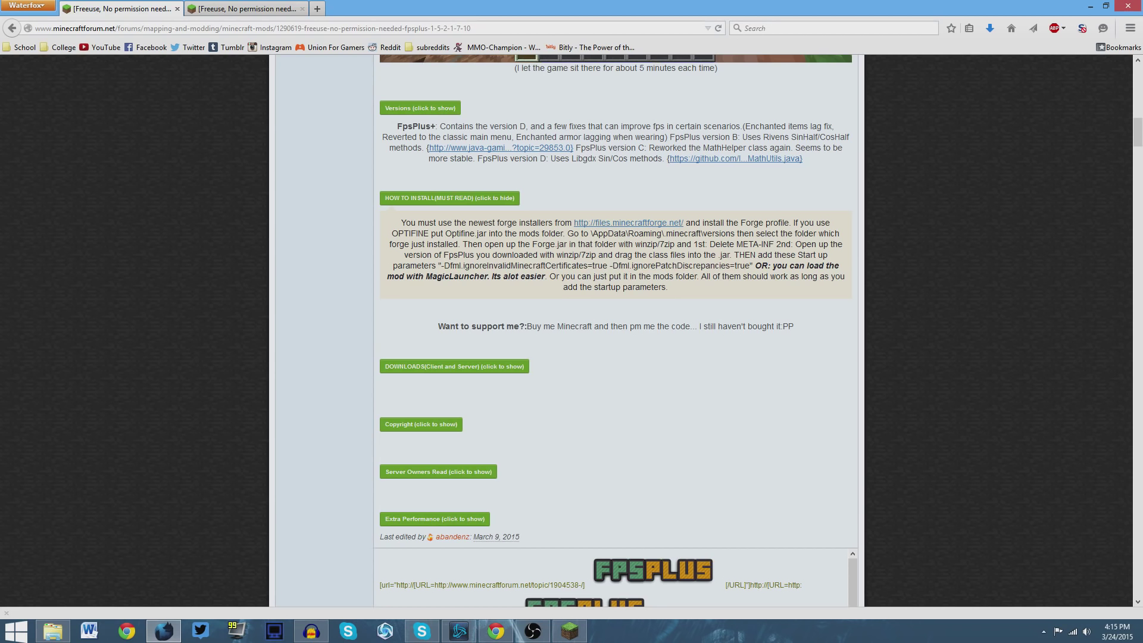
mouse_move(750, 265)
mouse_down()
mouse_move(459, 276)
mouse_move(441, 265)
mouse_up()
key(ctrl+c)
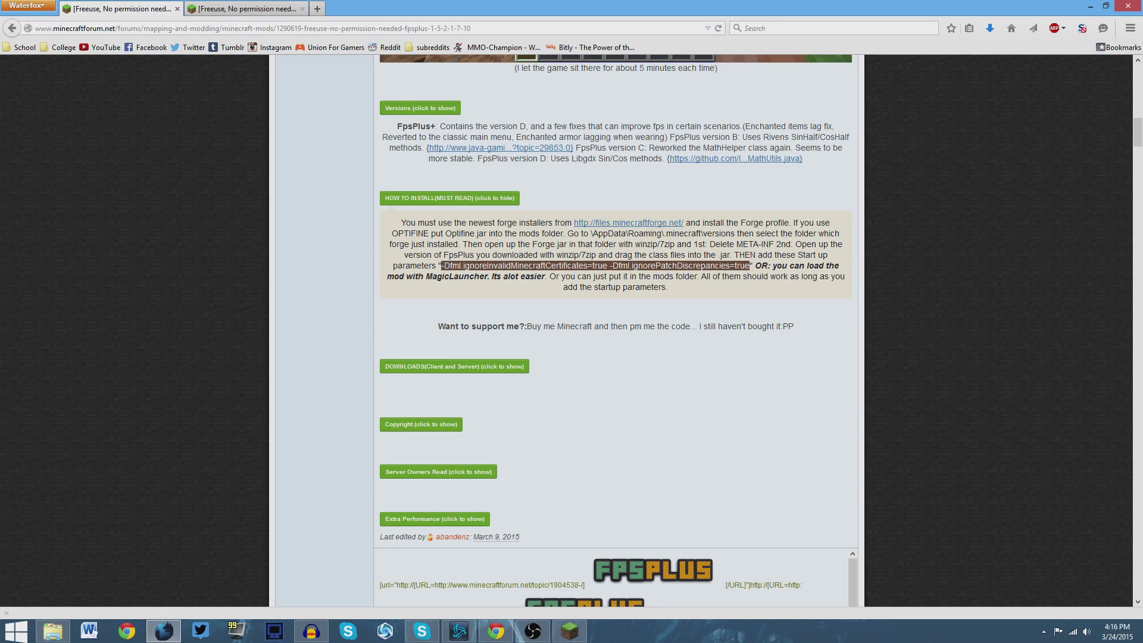
click(570, 631)
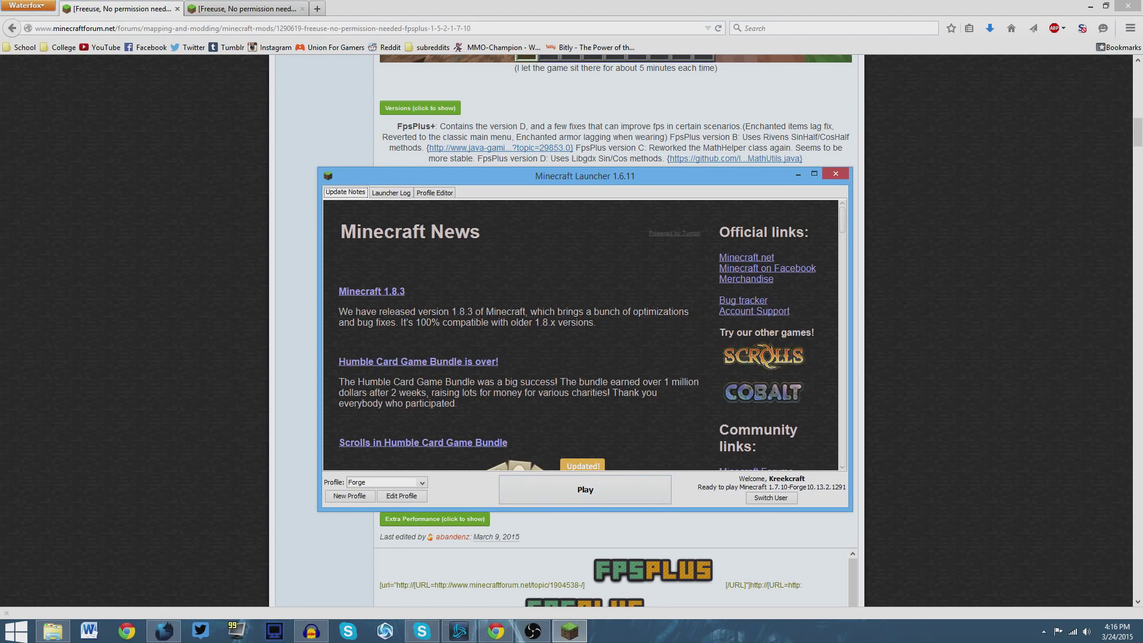
- Set the Forge profile's JVM arguments to only the pasted -Dfml parameters, save, and launch
click(401, 496)
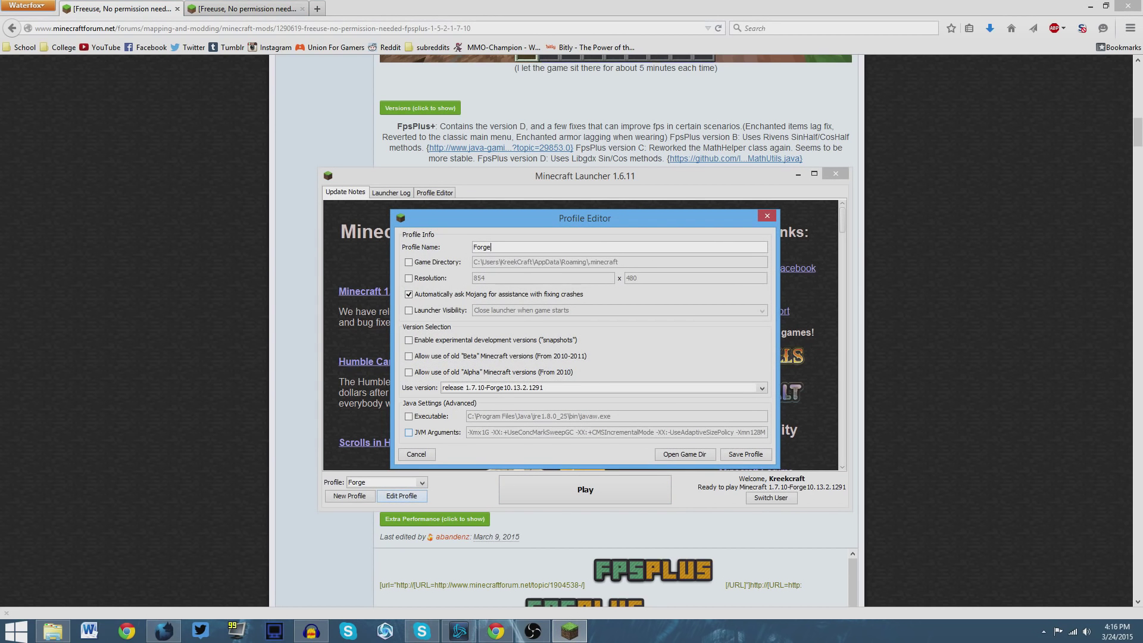
click(408, 432)
key(ctrl+a)
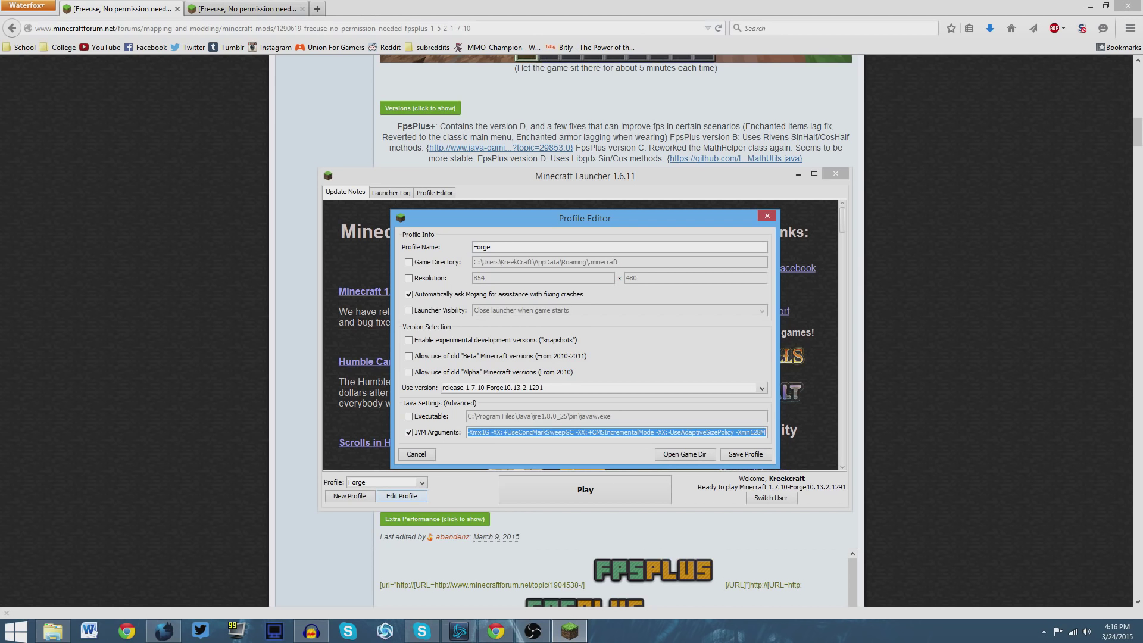
key(BackSpace)
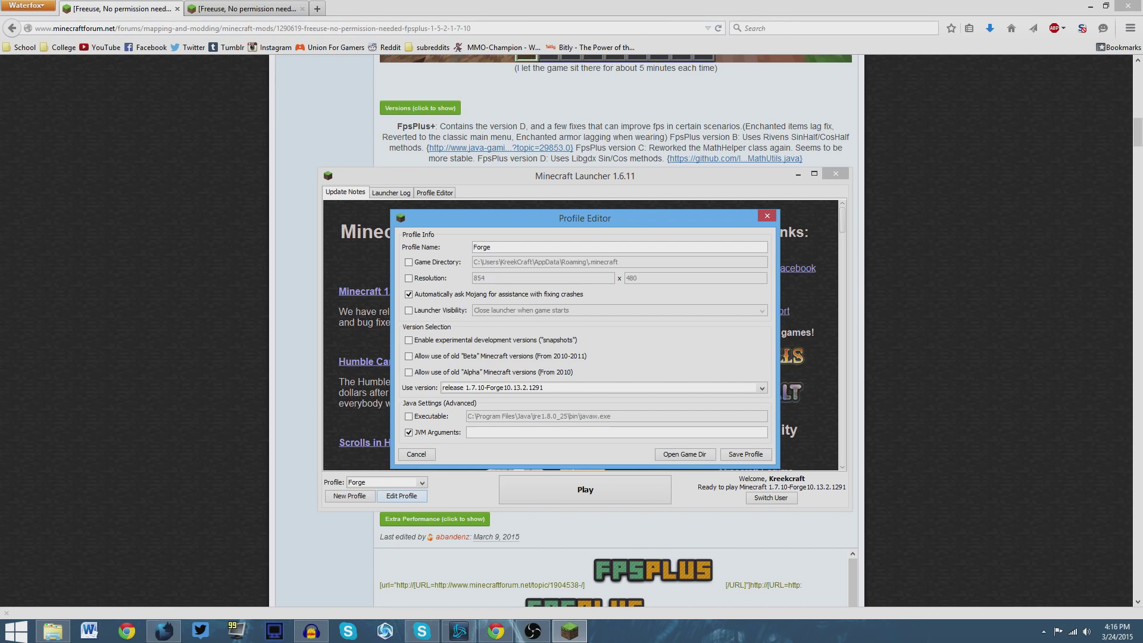
key(ctrl+v)
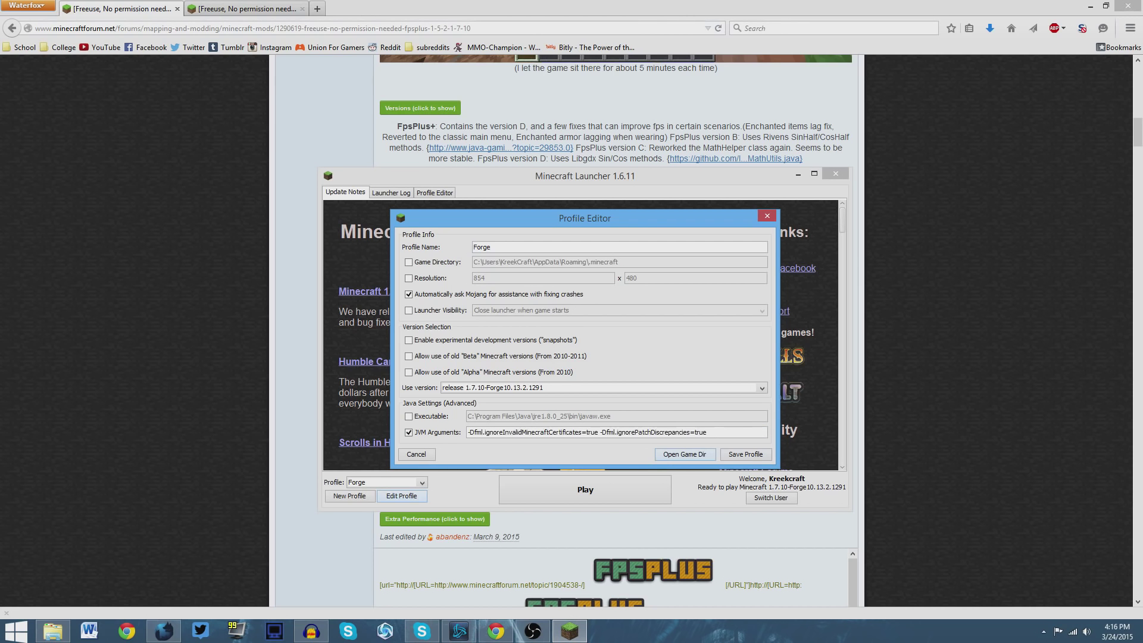
click(745, 454)
click(585, 489)
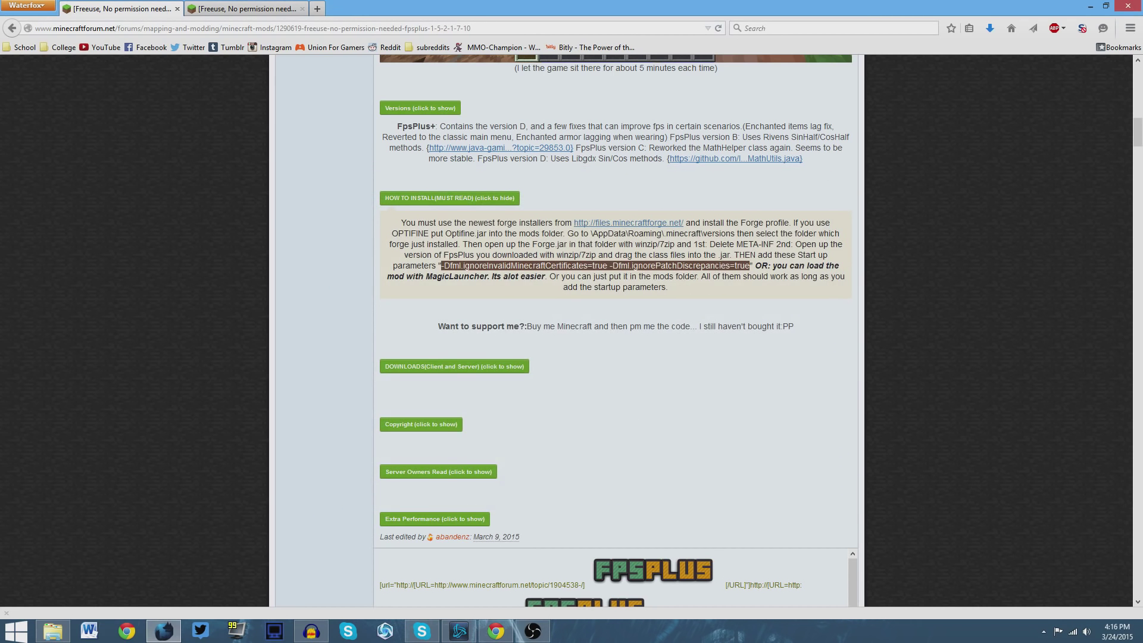
- Minimize Waterfox, move the mods folder window aside, and maximize the Minecraft window
click(1090, 6)
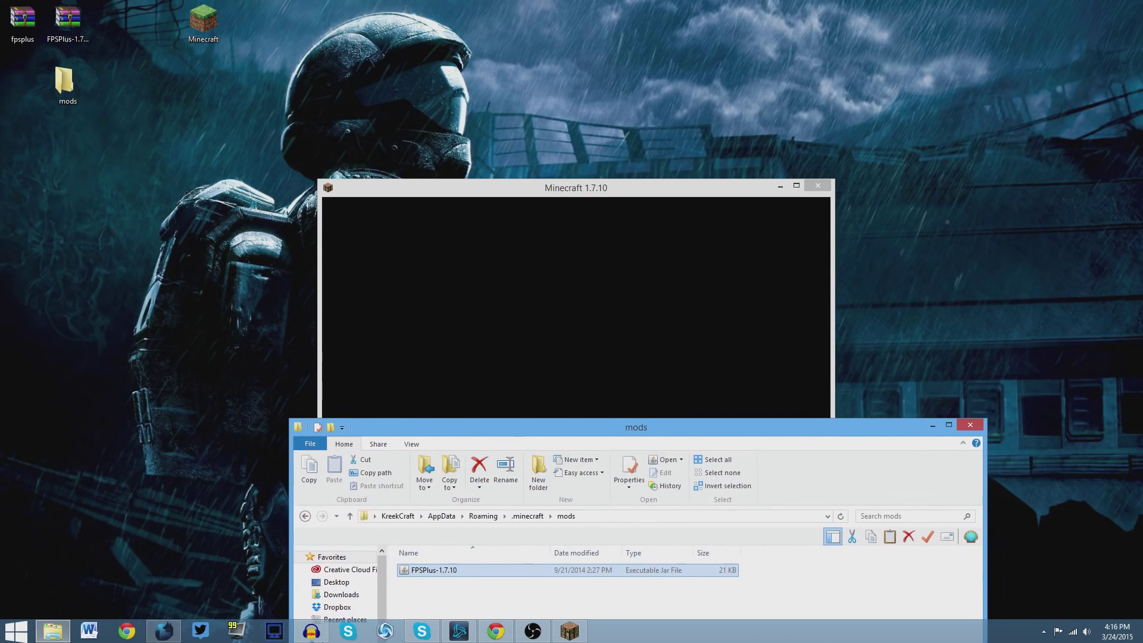
mouse_move(636, 427)
mouse_down()
mouse_move(620, 459)
mouse_move(451, 329)
mouse_up()
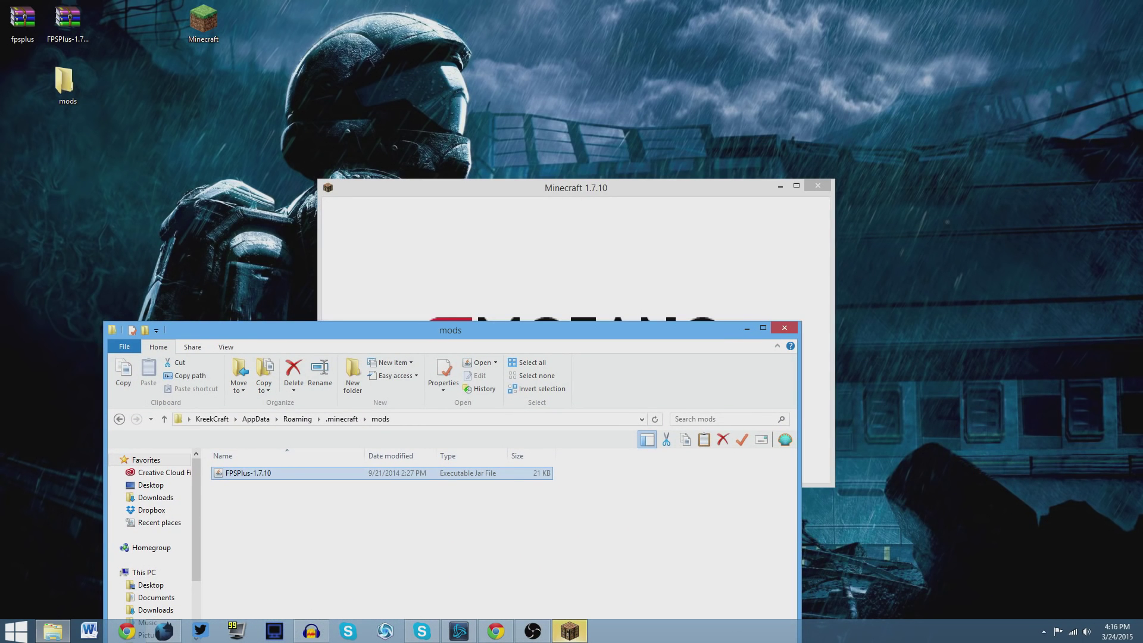
drag(576, 187, 576, 1)
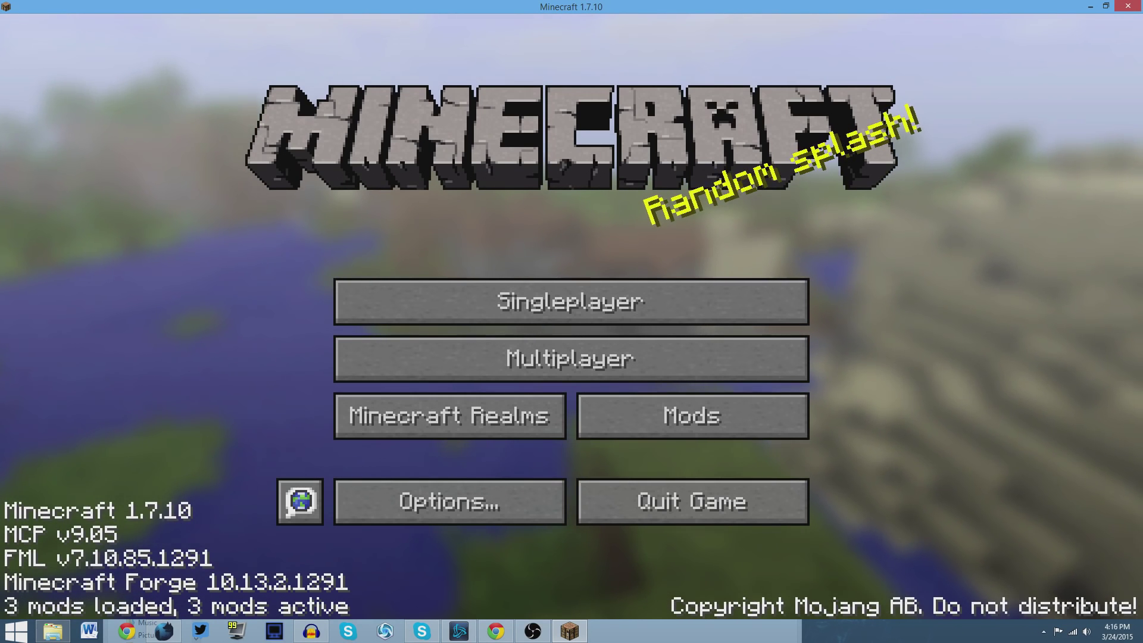
click(692, 415)
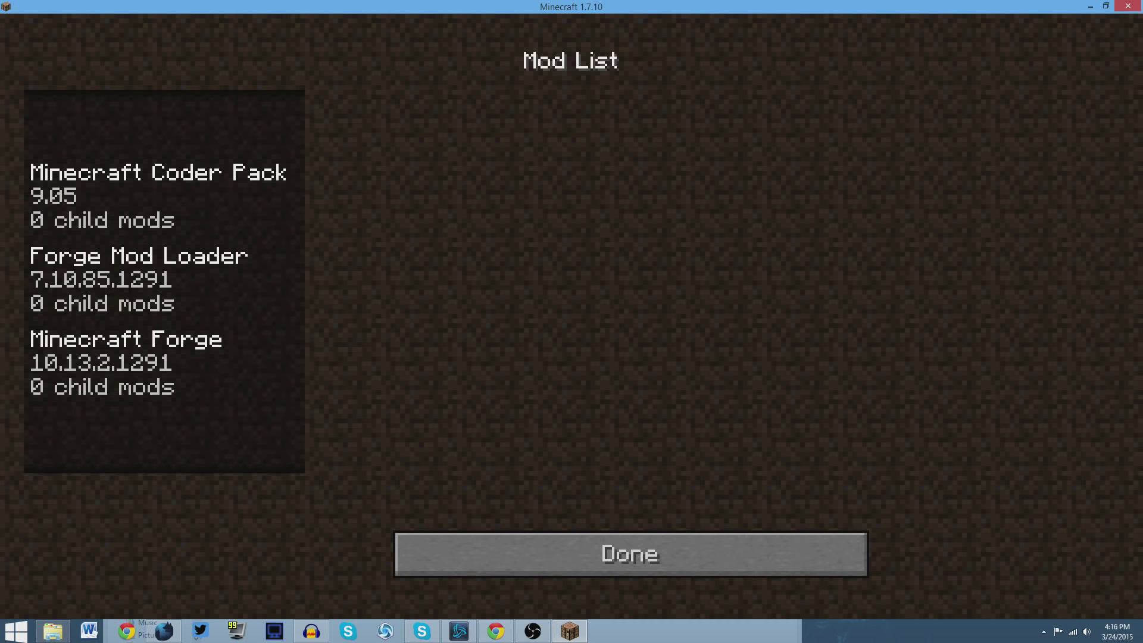
click(631, 553)
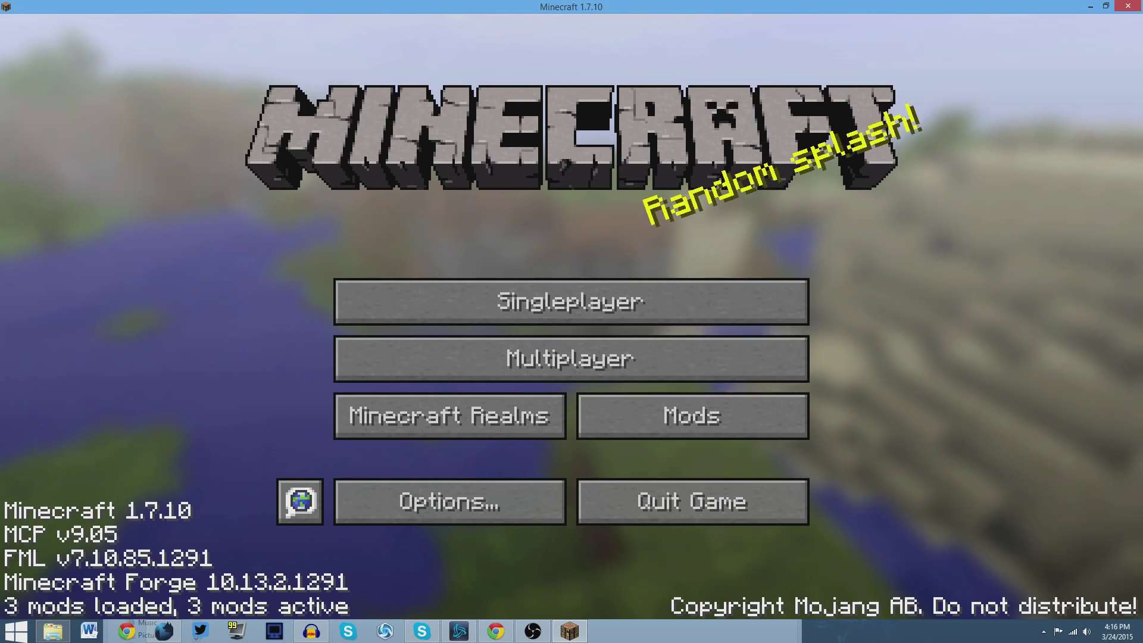